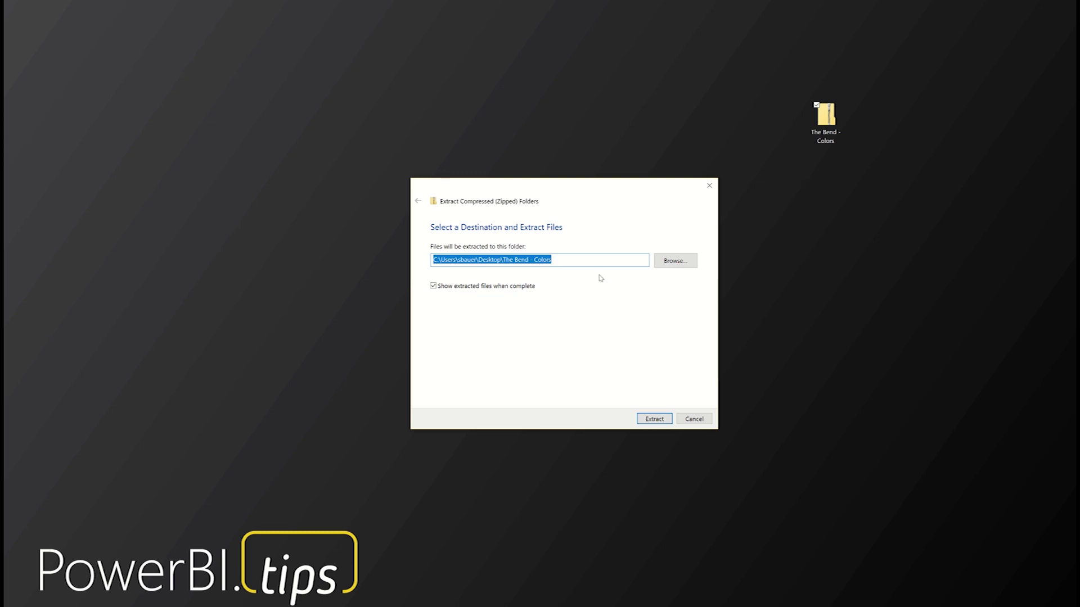
- Extract The Bend - Colors archive and open The Bend - Colors report file
click(654, 419)
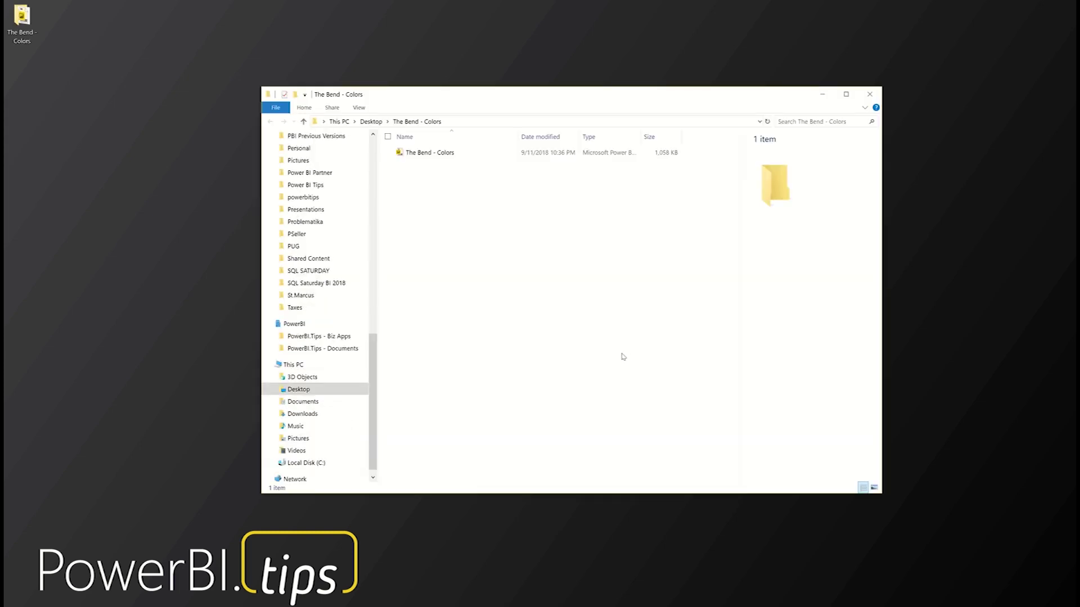
double_click(439, 154)
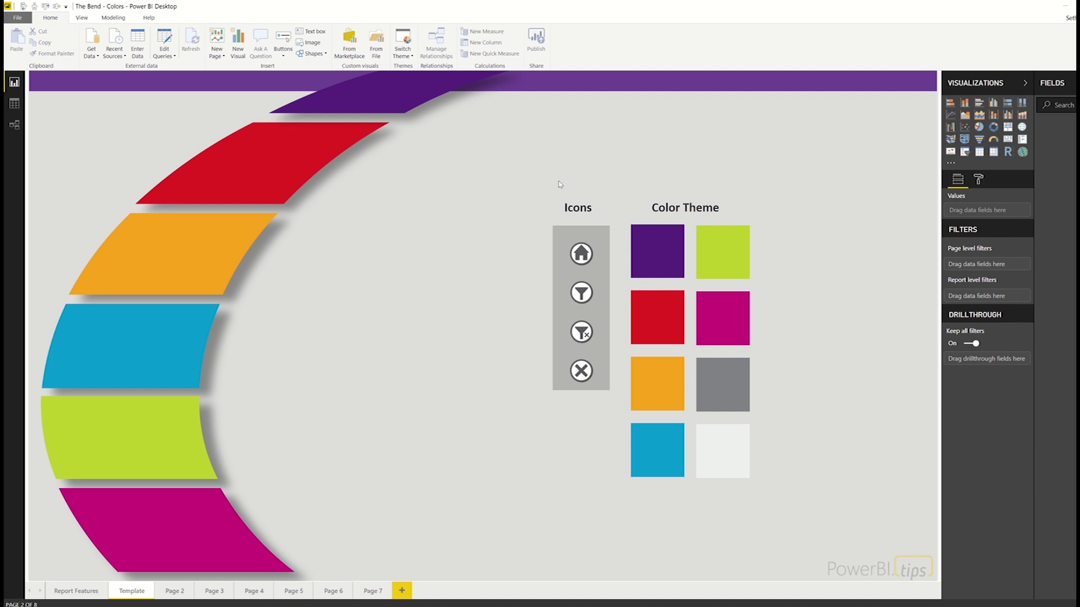
- Browse the Switch Theme options on the Home ribbon, then dismiss the list
click(403, 59)
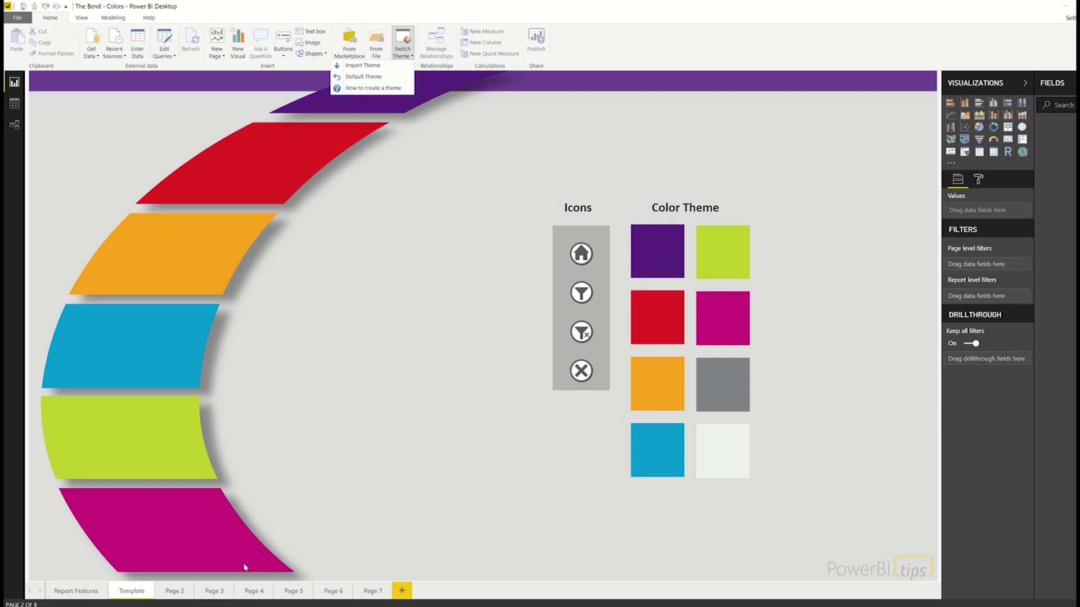
click(173, 593)
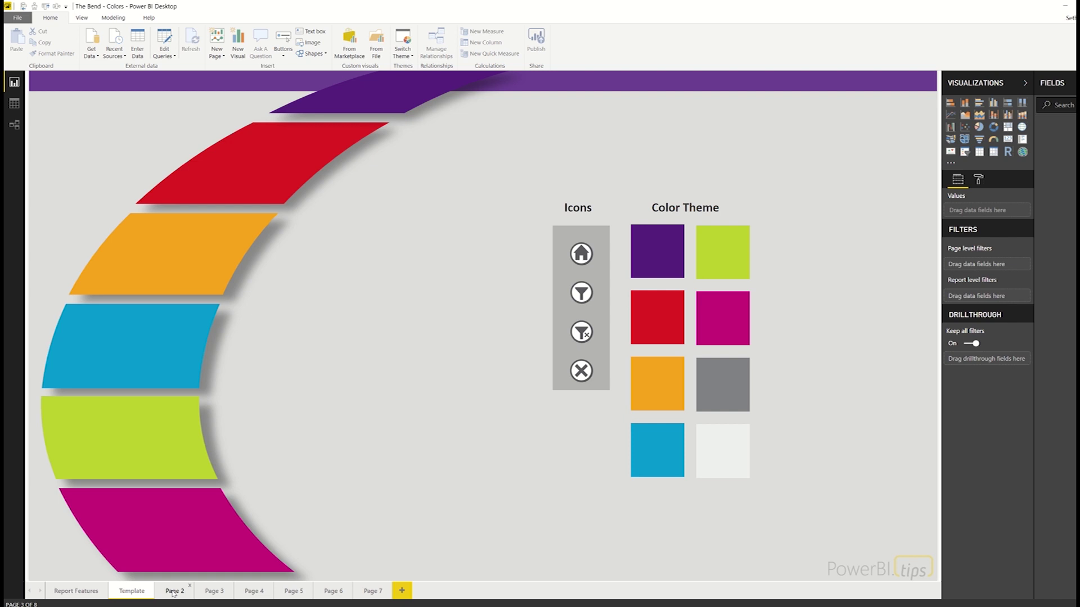
- Go to Page 2, then open and close its filter overlay
click(174, 591)
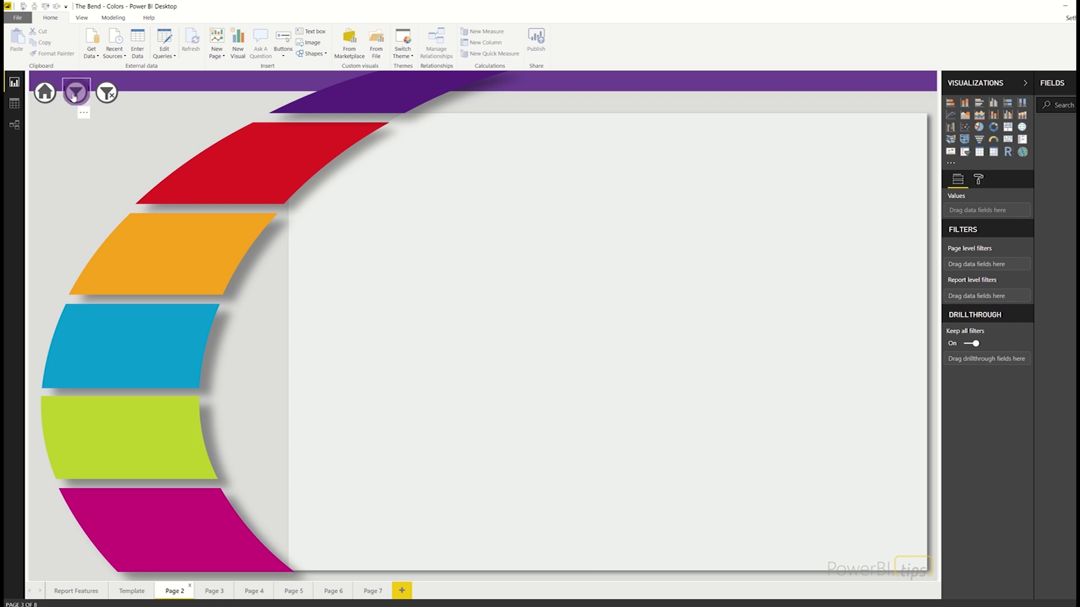
ctrl+click(74, 97)
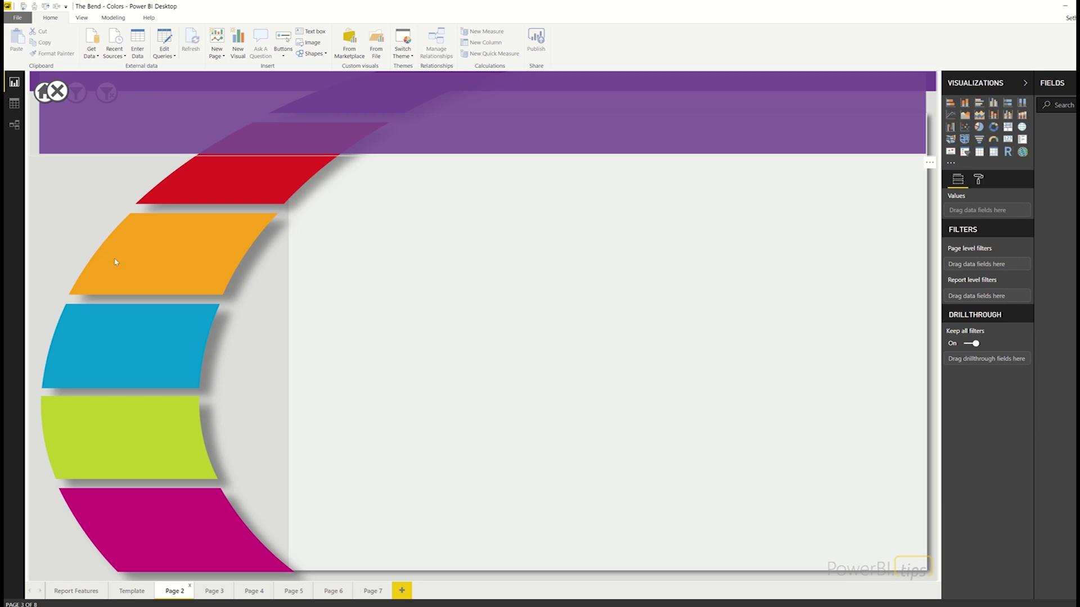
click(56, 90)
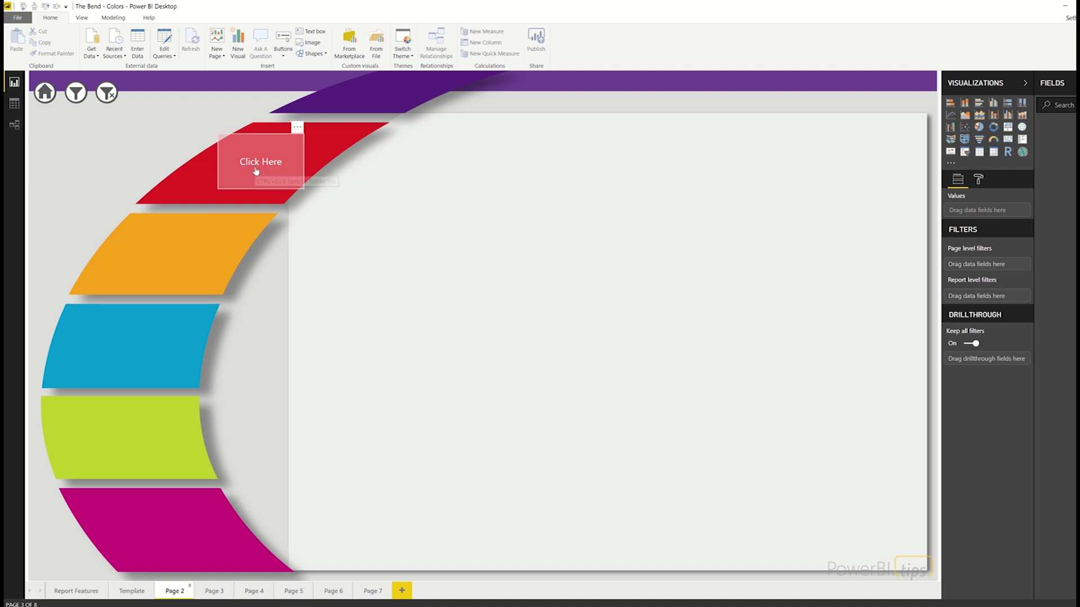
- Follow the red, orange, blue, green and magenta bands' Click Here links through Pages 3–7
ctrl+click(256, 171)
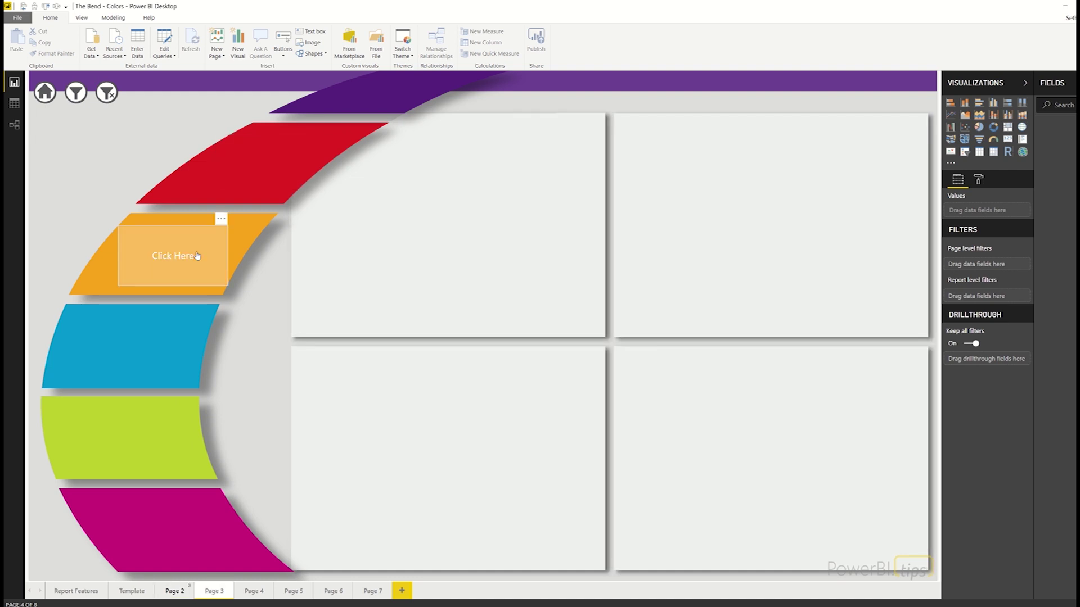
ctrl+click(197, 256)
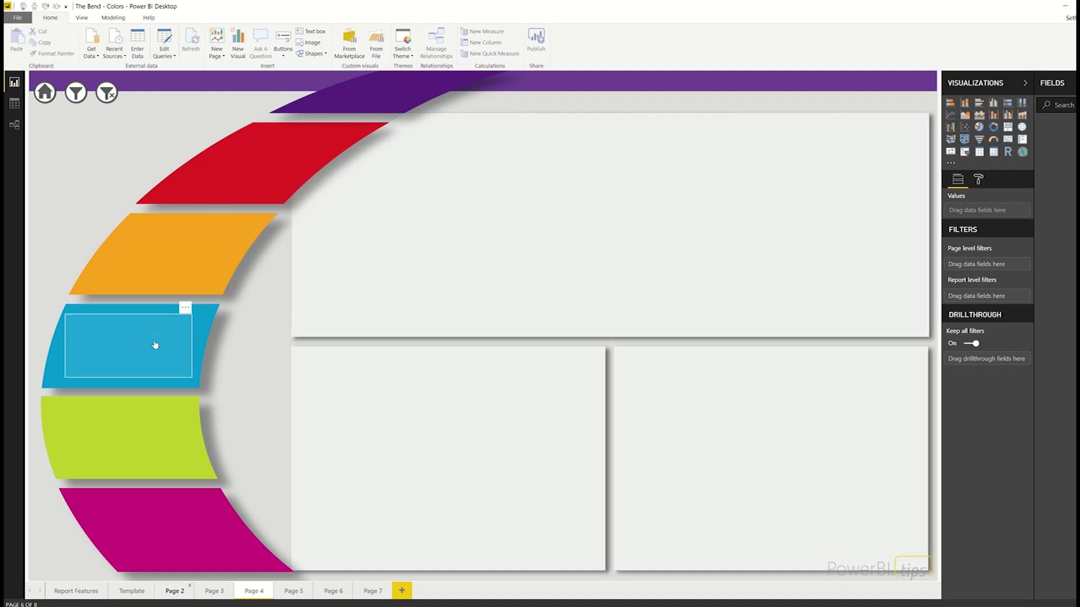
ctrl+click(155, 345)
ctrl+click(148, 459)
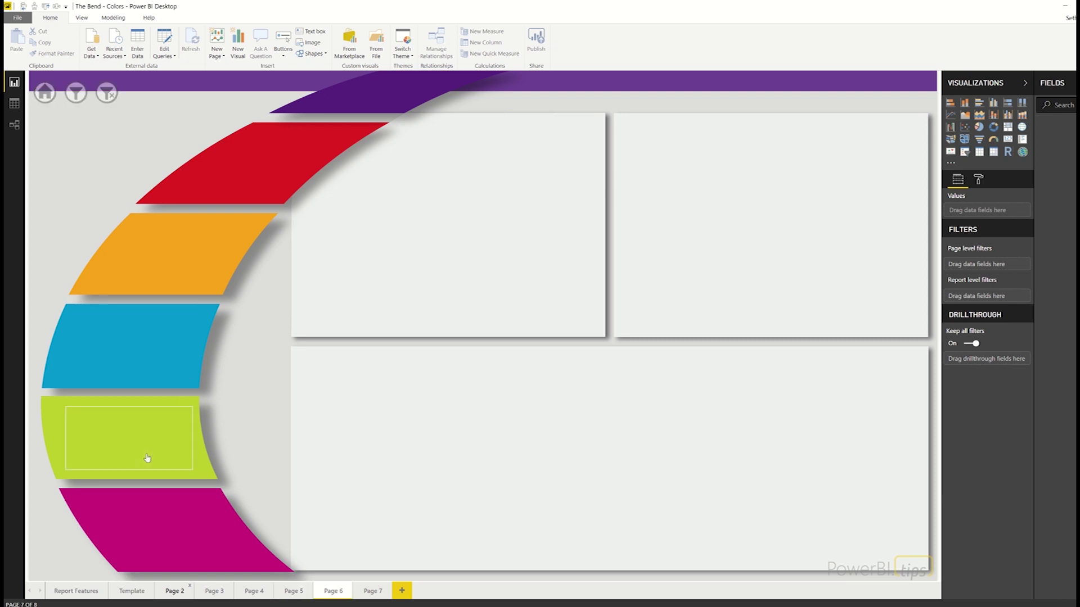
ctrl+click(157, 530)
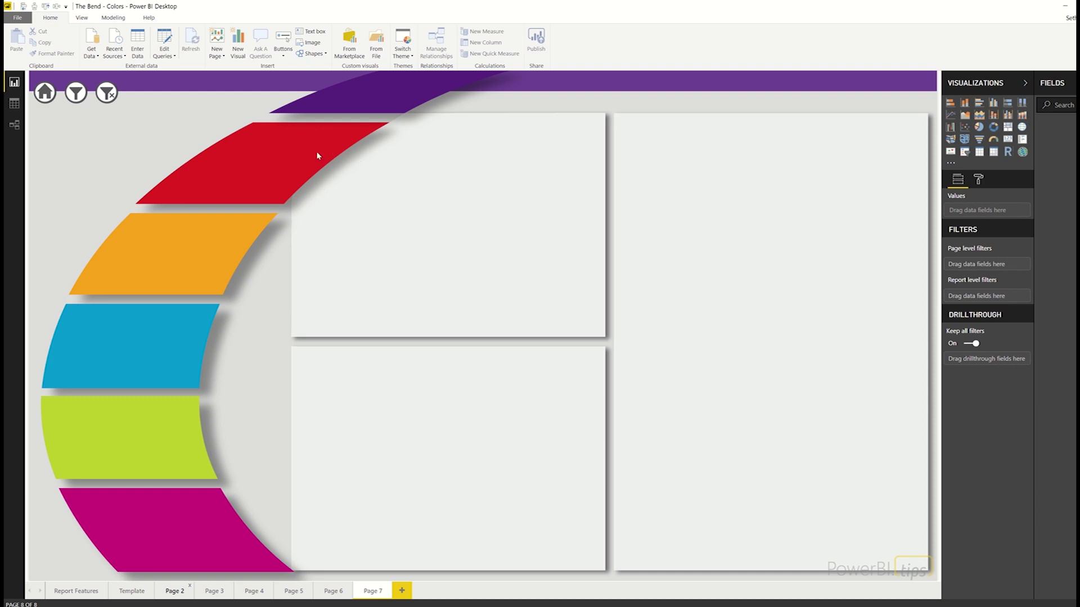
mouse_move(256, 153)
- Show the Report Features page describing Drillthrough, Ellipsis, Focus Mode, Hierarchies and Tooltips
click(72, 591)
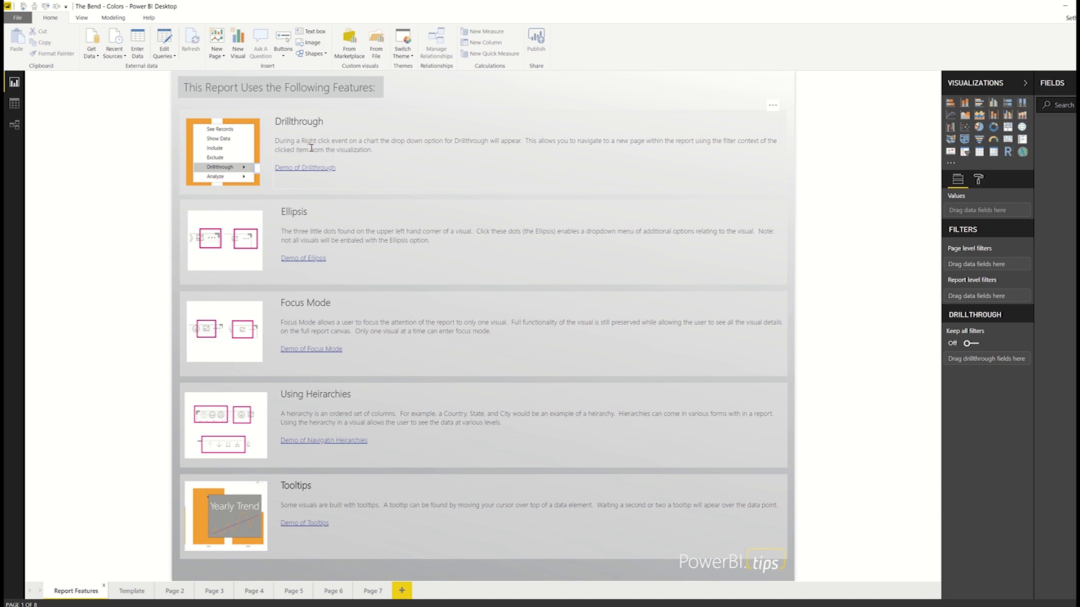
- Return to the Template page, then bring up The Bend - Blue Gradient report window
click(132, 590)
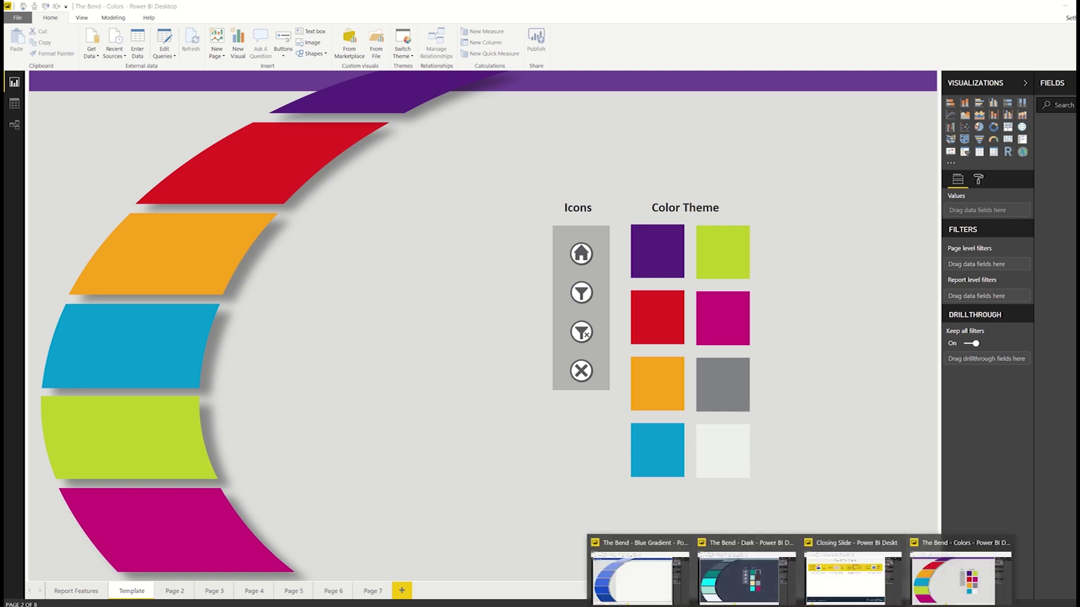
click(647, 579)
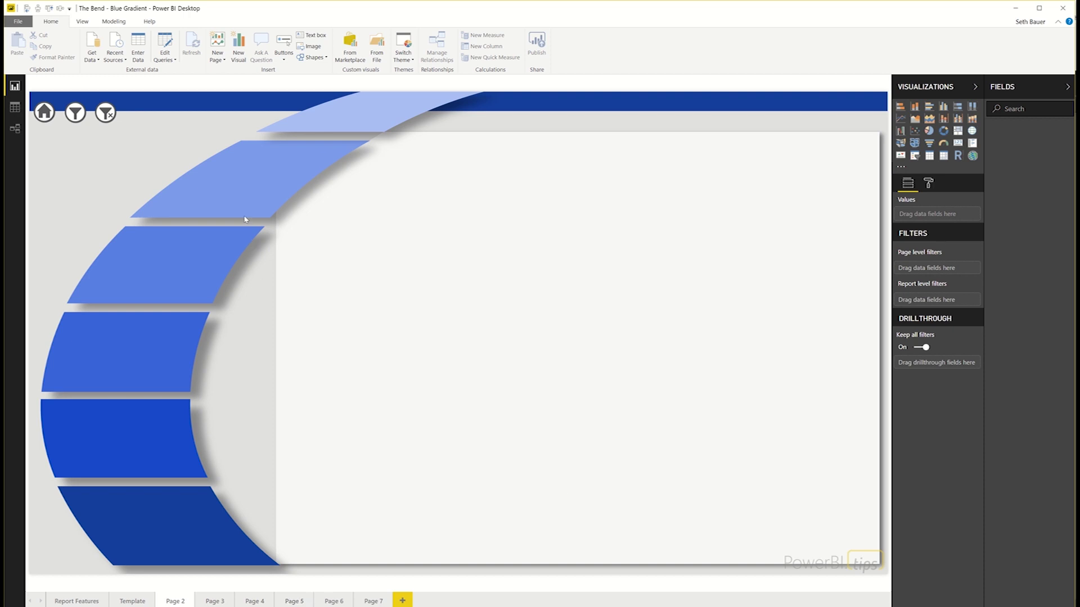
- Visit Pages 3–7 via each blue band's Click Here link, then return to the Template page
ctrl+click(245, 179)
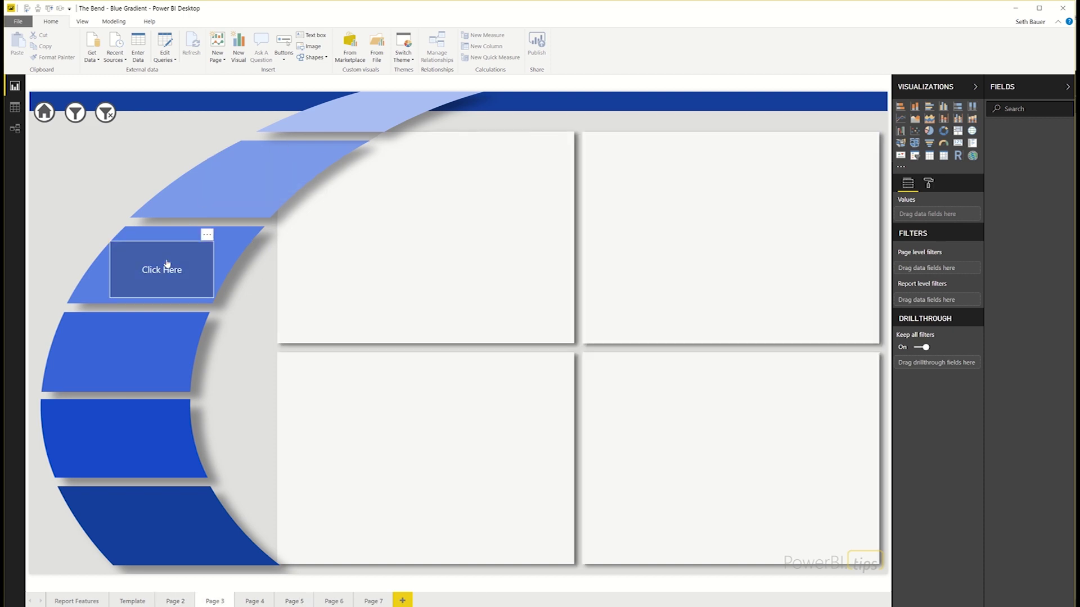
ctrl+click(127, 340)
ctrl+click(132, 417)
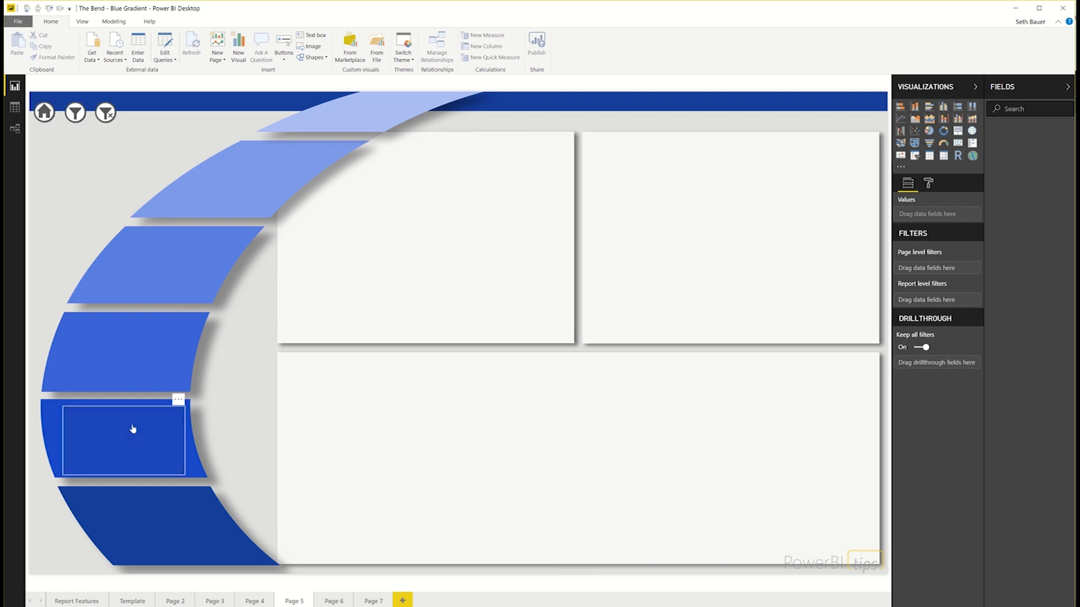
ctrl+click(152, 523)
ctrl+click(154, 524)
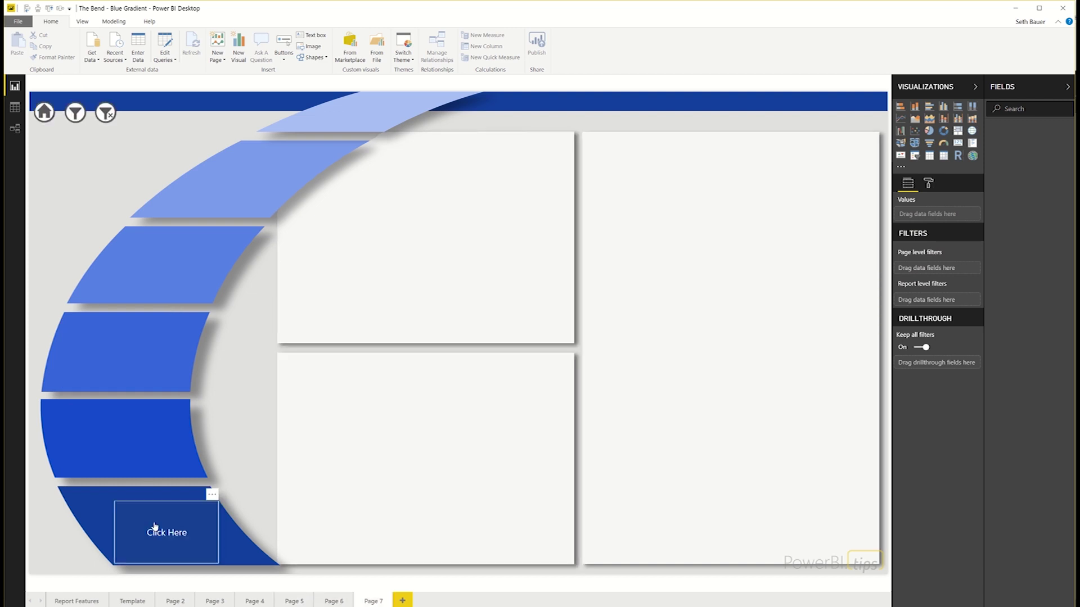
ctrl+click(155, 526)
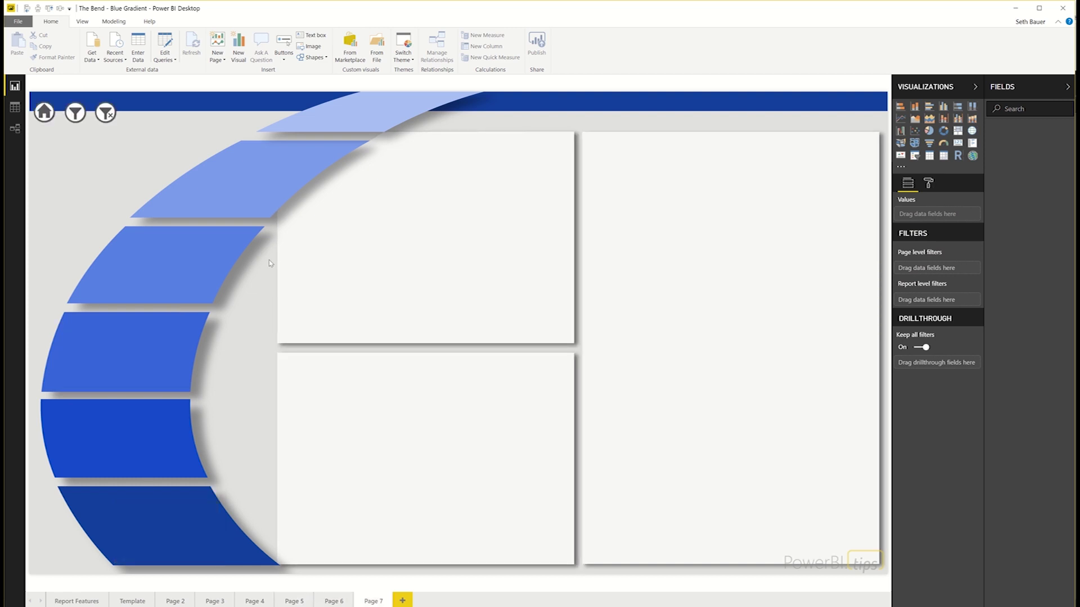
click(132, 601)
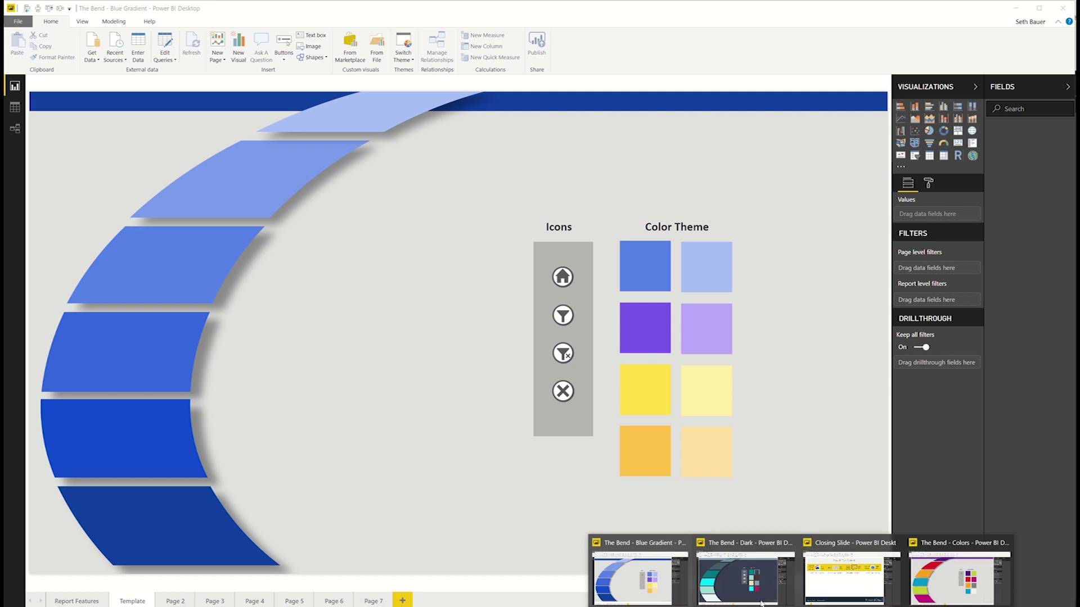
- Bring up The Bend - Dark report window and go to its Page 2
click(739, 597)
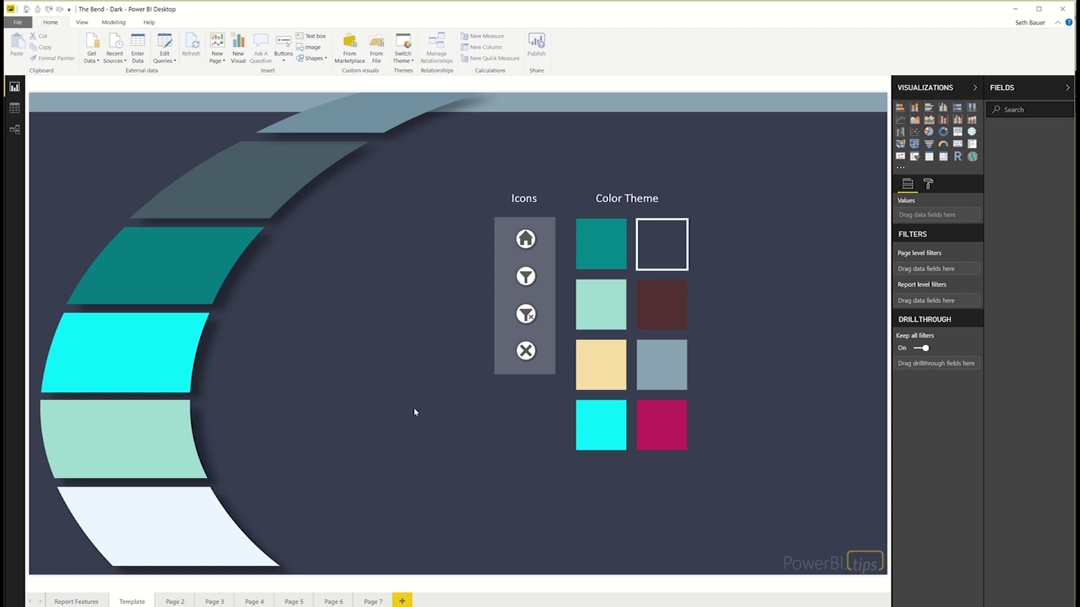
click(173, 602)
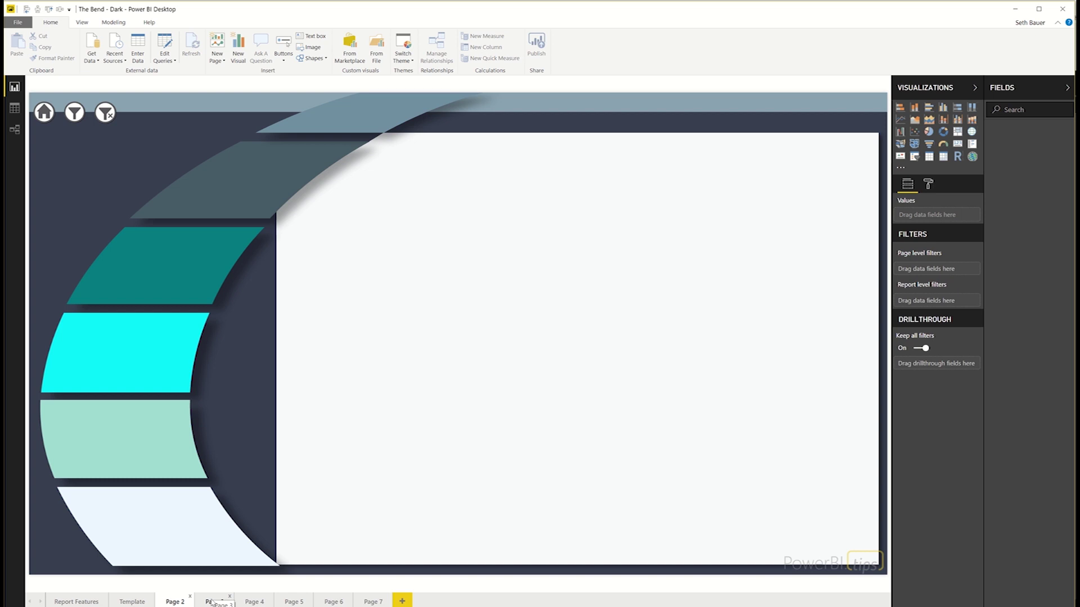
- Step through Pages 3–7 of the Dark report, then switch to the Closing Slide report
click(213, 603)
click(252, 602)
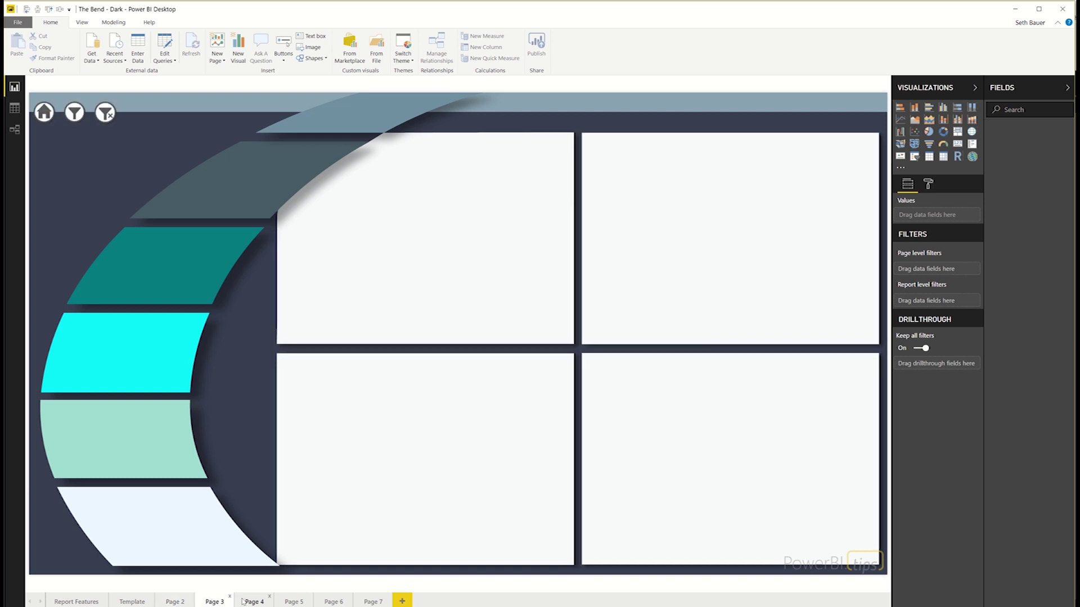
click(293, 602)
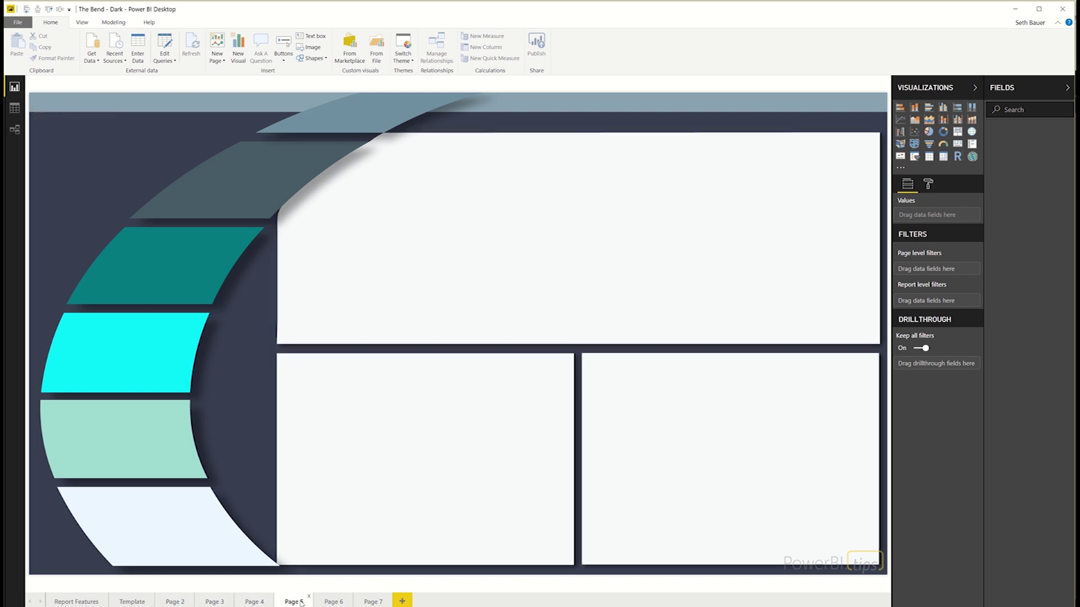
click(329, 602)
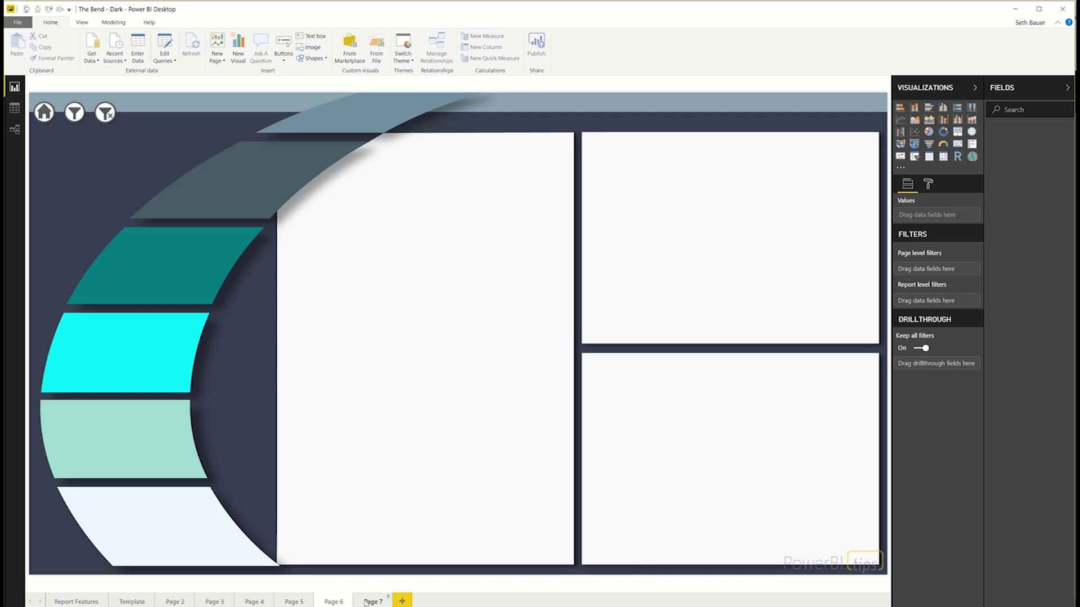
click(372, 602)
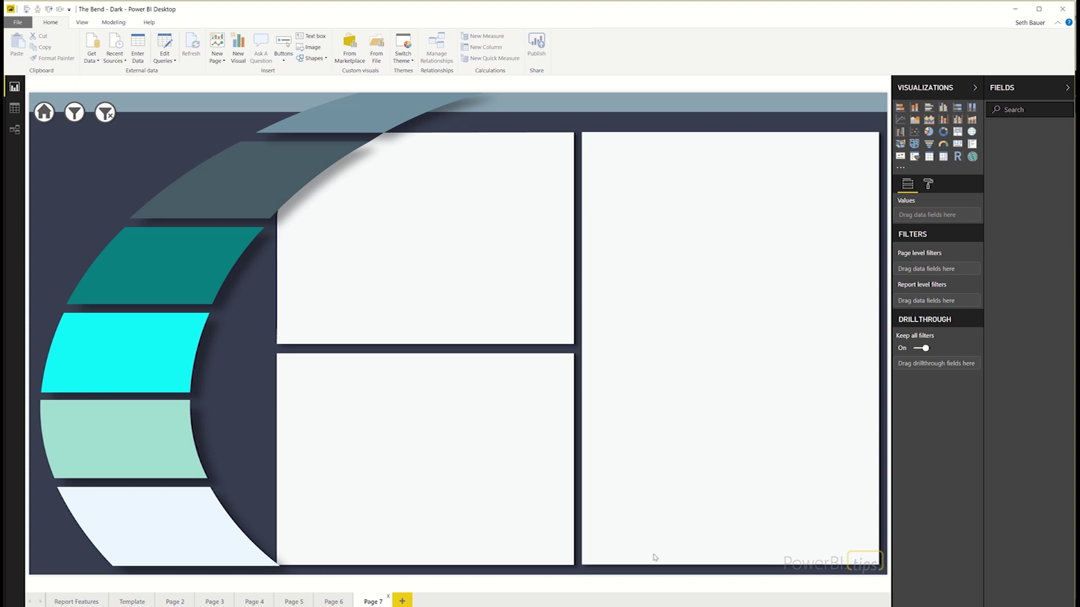
mouse_move(799, 605)
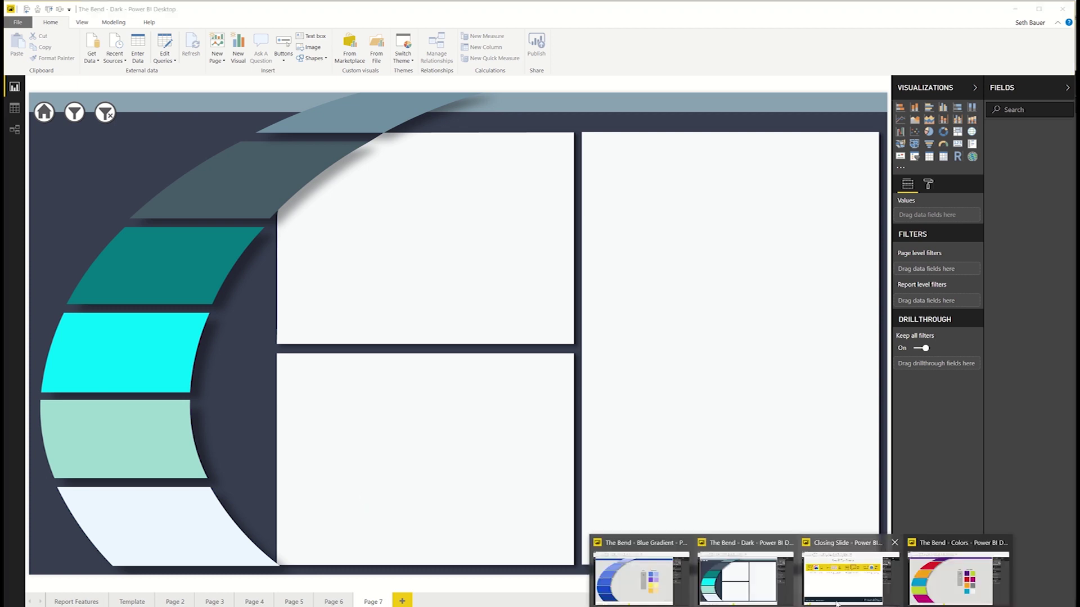
click(849, 565)
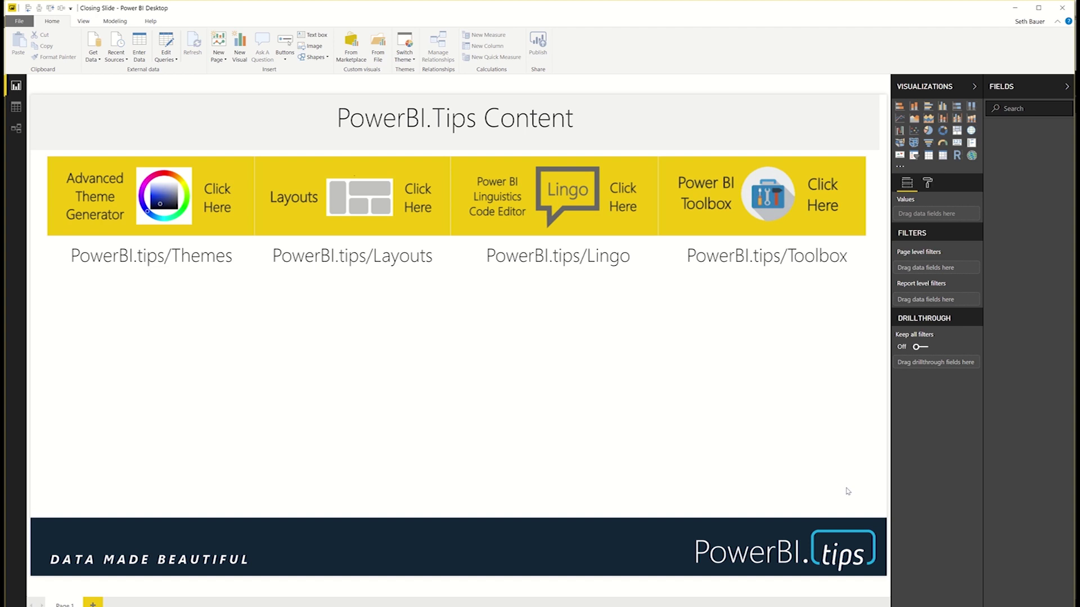